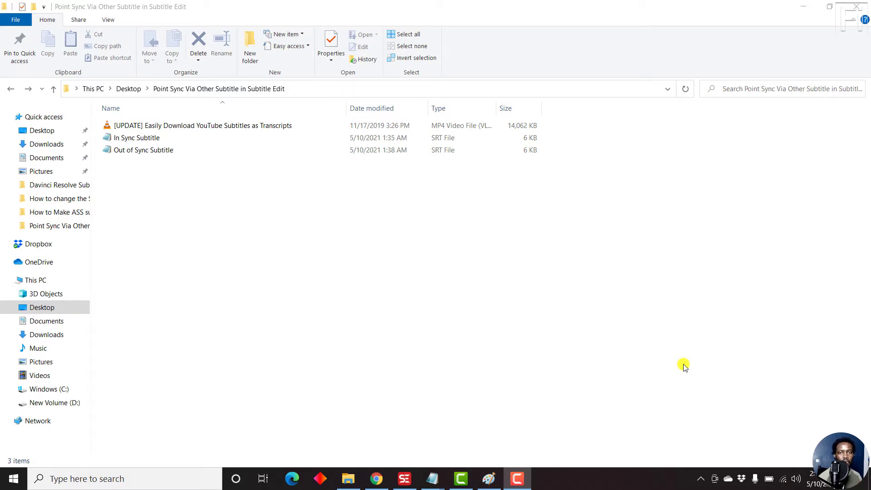
Step: Bring the subtitle folder forward and view, then close, the viewer's message image
{"action": "left_click", "coordinate": [502, 475]}
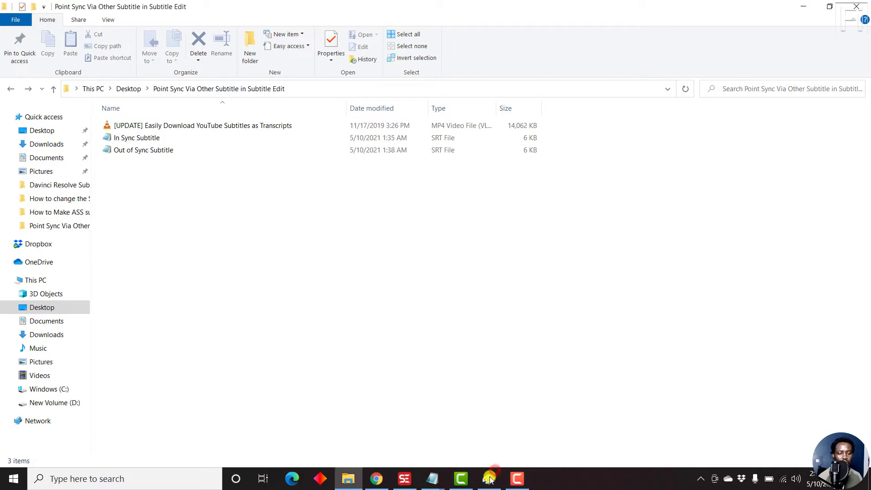
{"action": "left_click", "coordinate": [489, 480]}
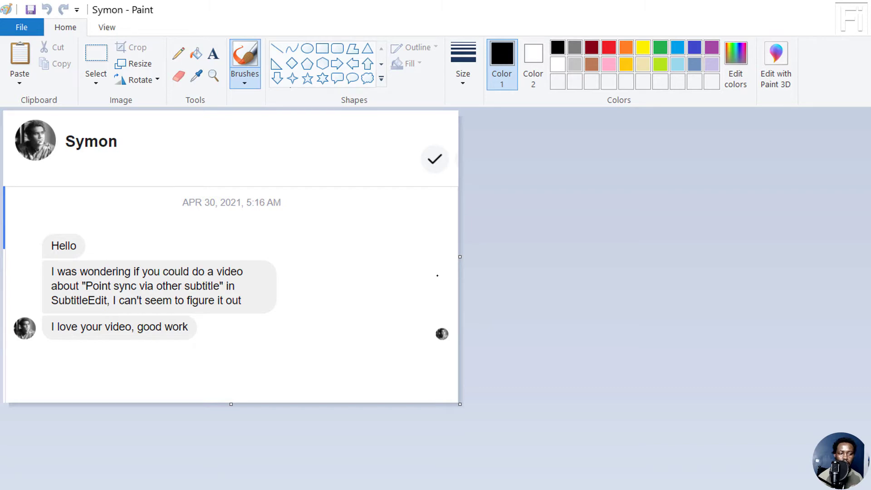
{"action": "left_click", "coordinate": [796, 6]}
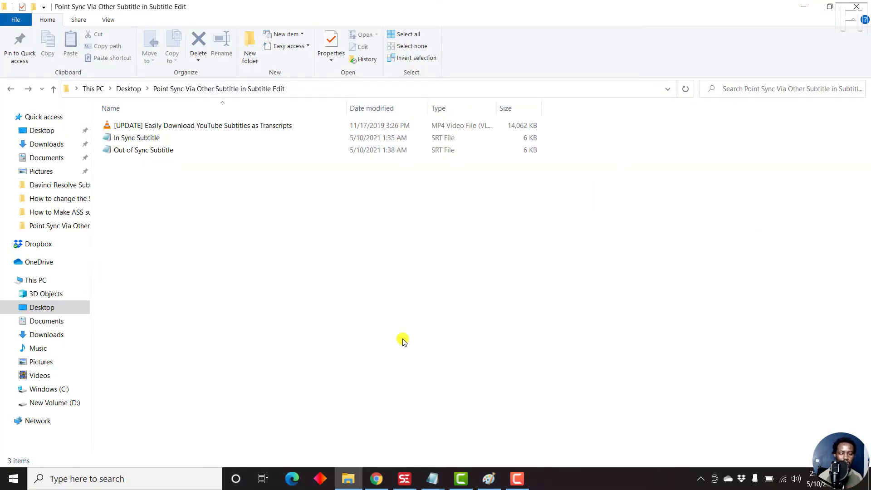
Step: In Chrome's Subtitle Edit help page, highlight the whole 'Point sync via other subtitle' paragraph, then minimize Chrome
{"action": "left_click", "coordinate": [377, 479]}
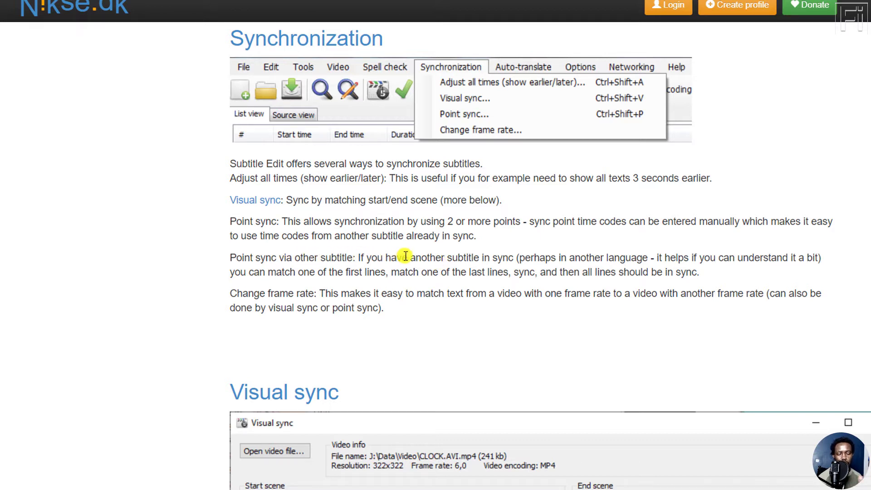
{"action": "left_click_drag", "start_coordinate": [453, 258], "coordinate": [519, 257]}
{"action": "left_click", "coordinate": [519, 258]}
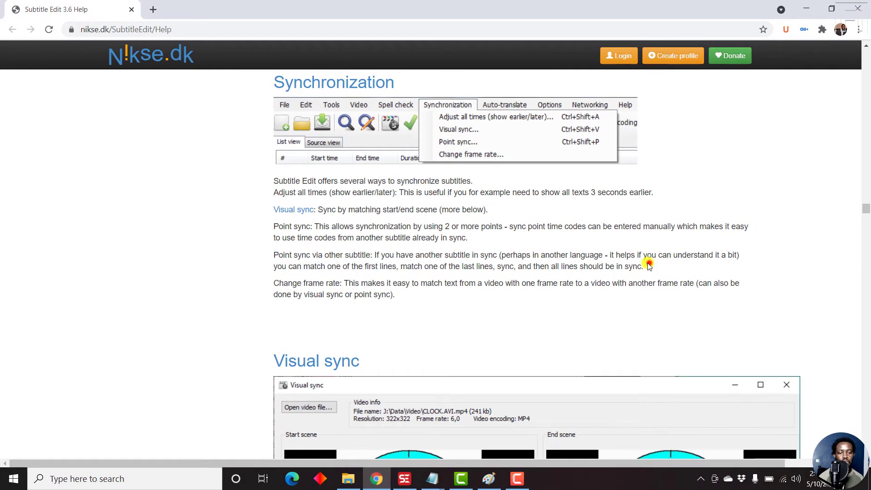
{"action": "left_click_drag", "start_coordinate": [649, 266], "coordinate": [274, 252]}
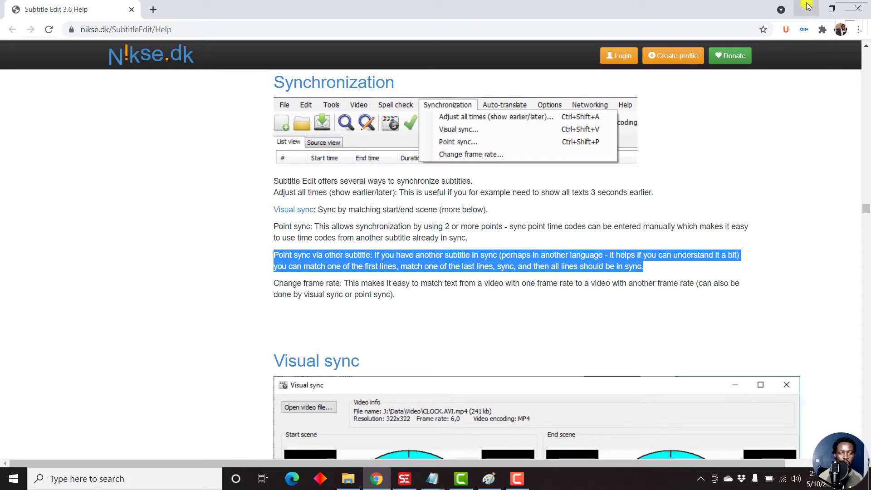
{"action": "left_click", "coordinate": [807, 9]}
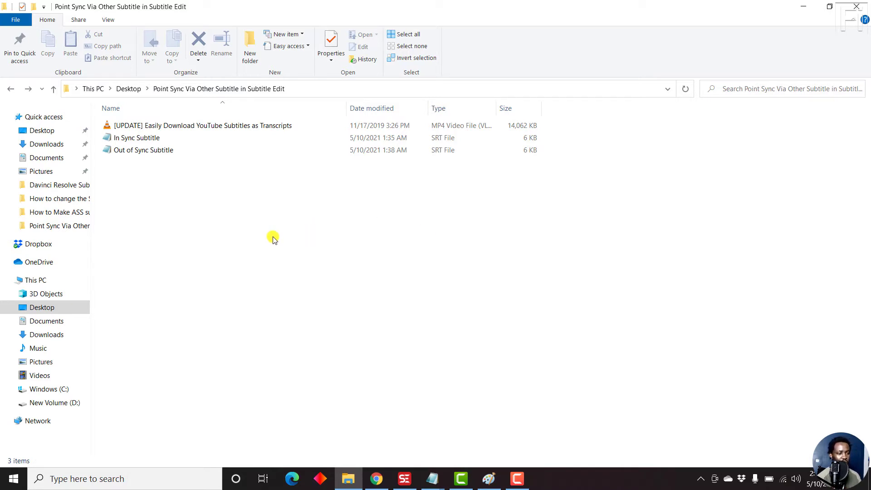
Step: Point out the In Sync and Out of Sync SRT files, clear the selection, and switch to Subtitle Edit
{"action": "left_click", "coordinate": [137, 138]}
{"action": "left_click", "coordinate": [195, 231]}
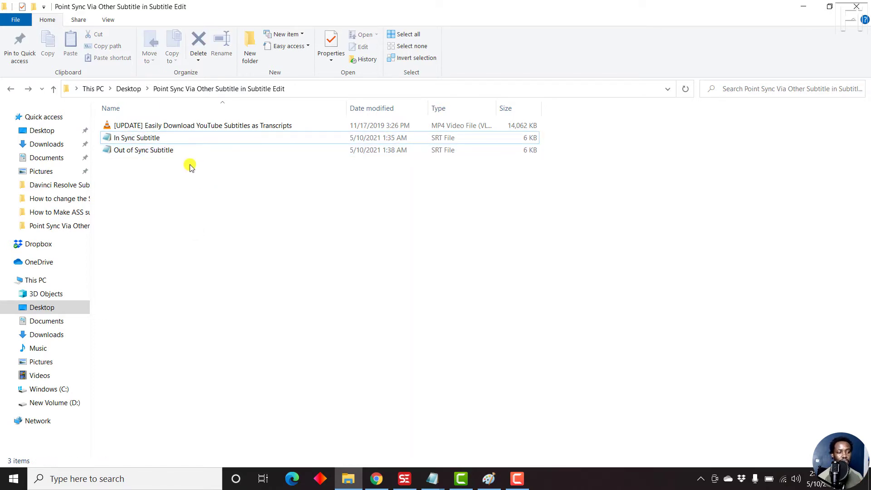
{"action": "left_click", "coordinate": [166, 138]}
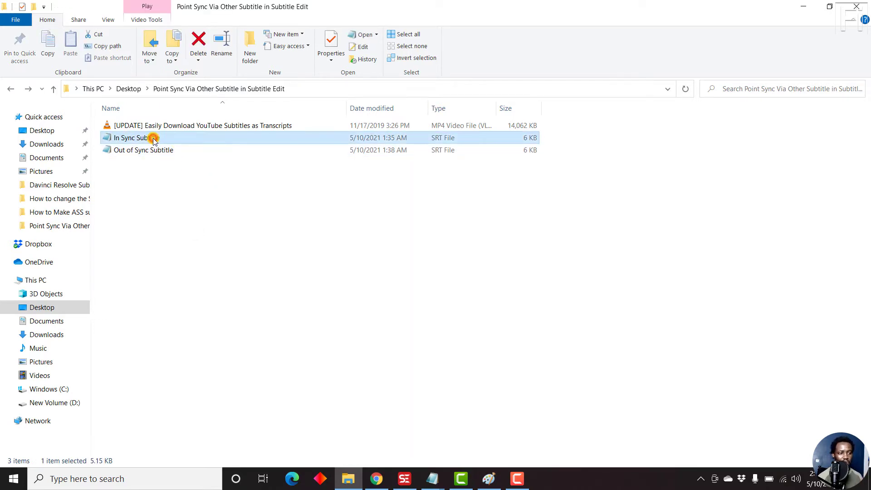
{"action": "left_click", "coordinate": [161, 153]}
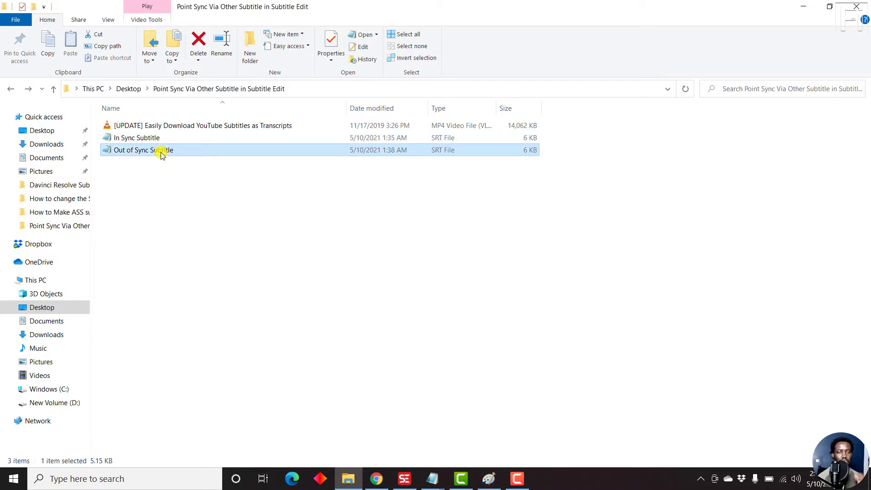
{"action": "left_click", "coordinate": [263, 223]}
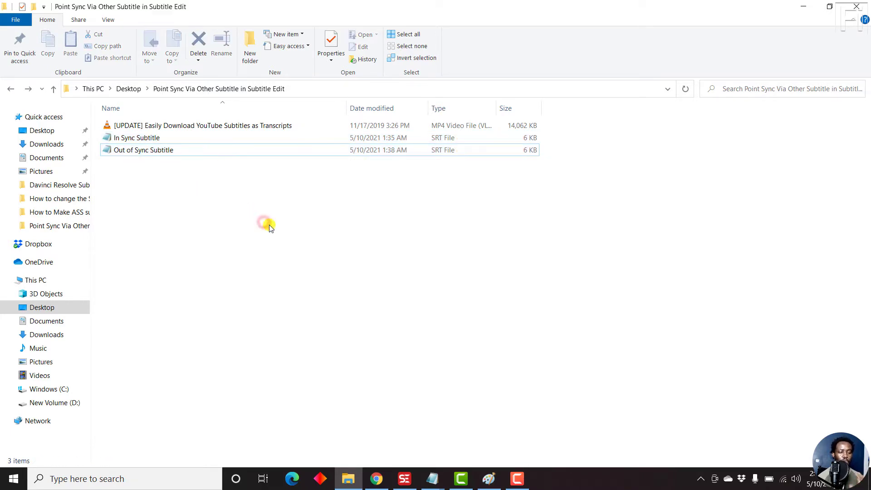
{"action": "left_click", "coordinate": [404, 479]}
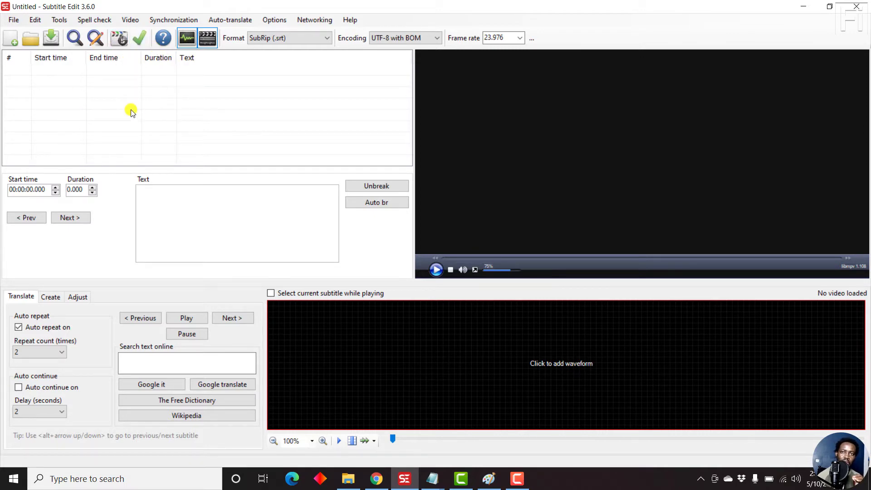
Step: Open 'Out of Sync Subtitle.srt' via File > Open, loading it with its video and waveform
{"action": "left_click", "coordinate": [10, 20]}
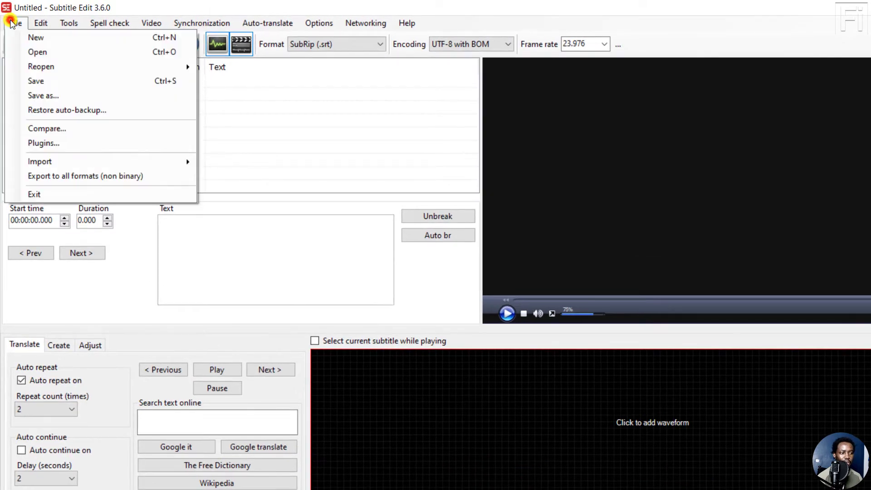
{"action": "left_click", "coordinate": [35, 53]}
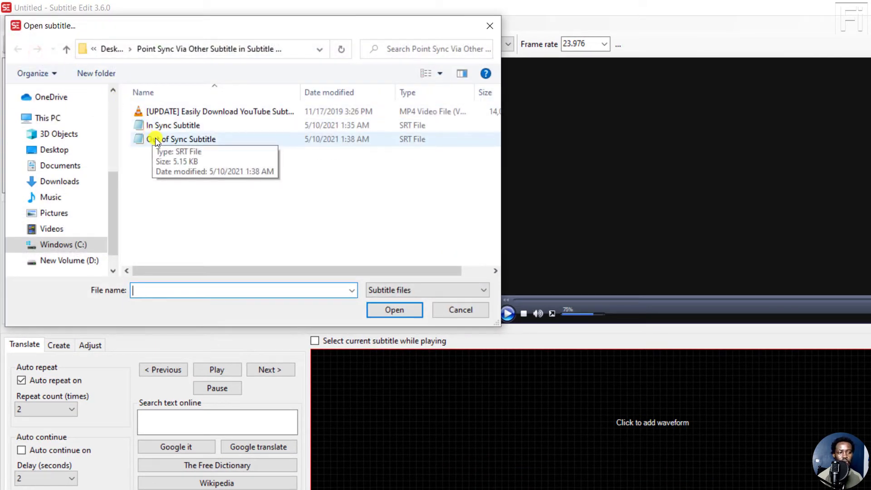
{"action": "left_click", "coordinate": [155, 139]}
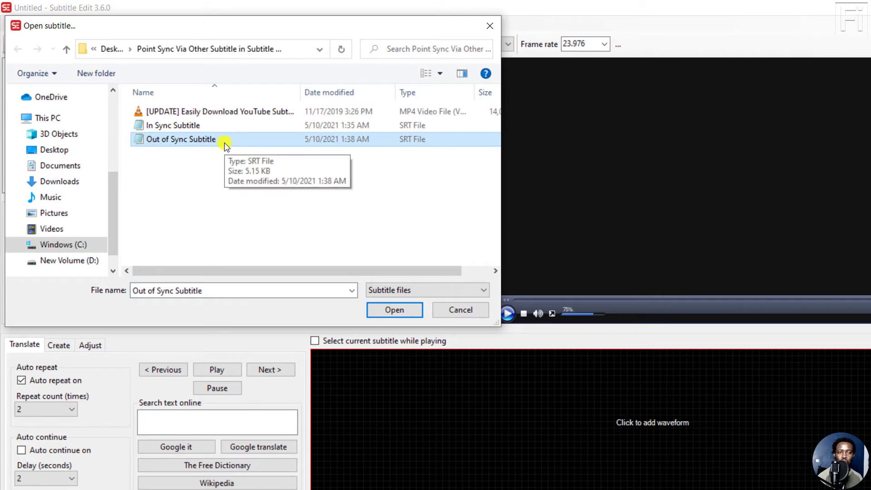
{"action": "left_click", "coordinate": [391, 309]}
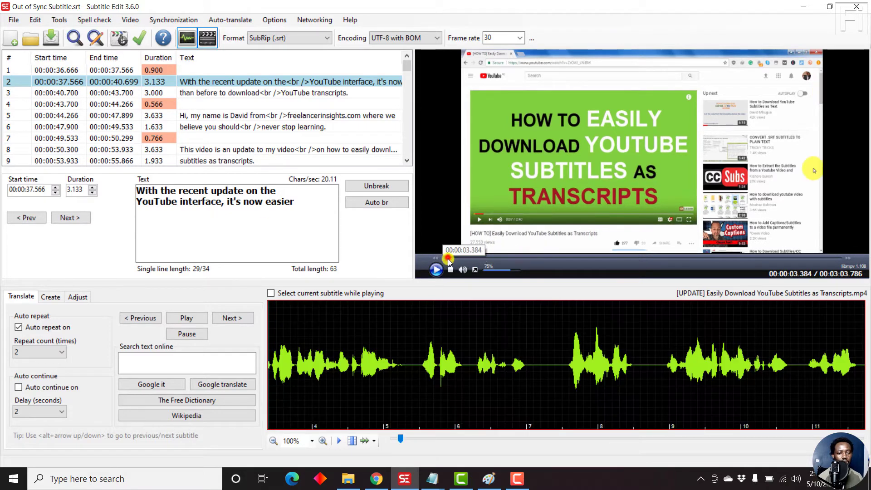
Step: Rewind the video to the start, then jump to subtitle line 2 at 00:00:37.566
{"action": "left_click", "coordinate": [449, 259]}
{"action": "left_click", "coordinate": [443, 259]}
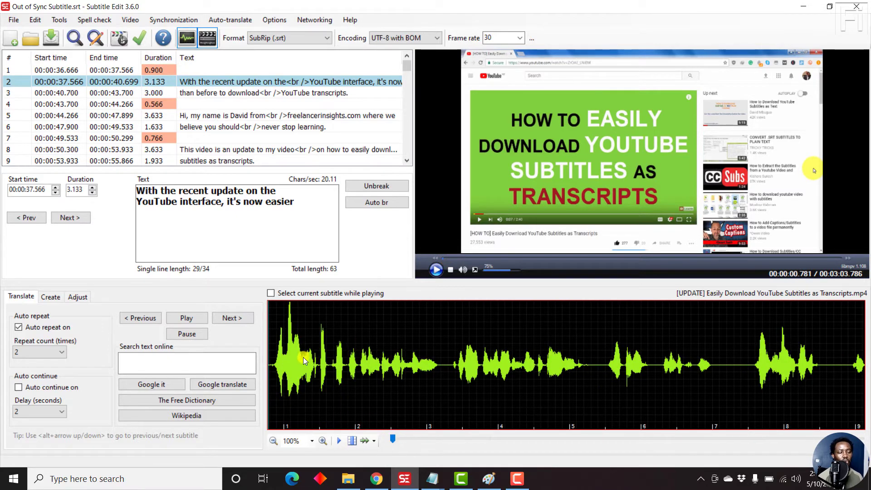
{"action": "left_click", "coordinate": [273, 369]}
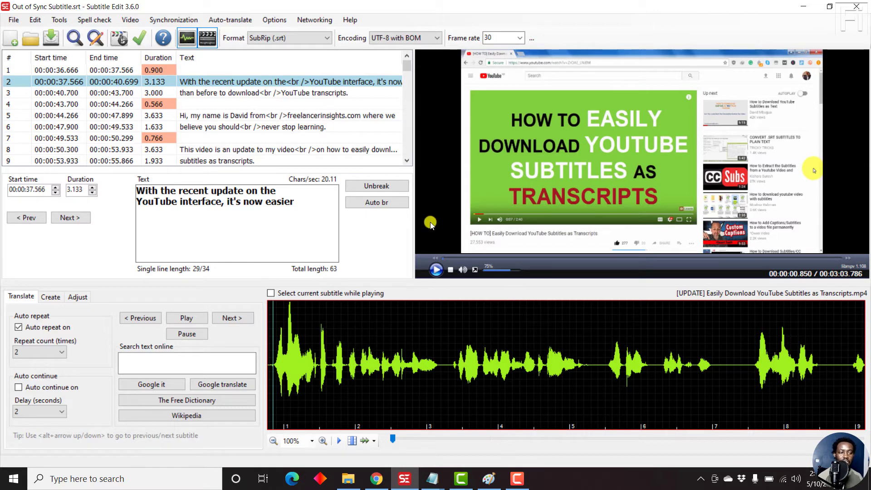
{"action": "double_click", "coordinate": [189, 83]}
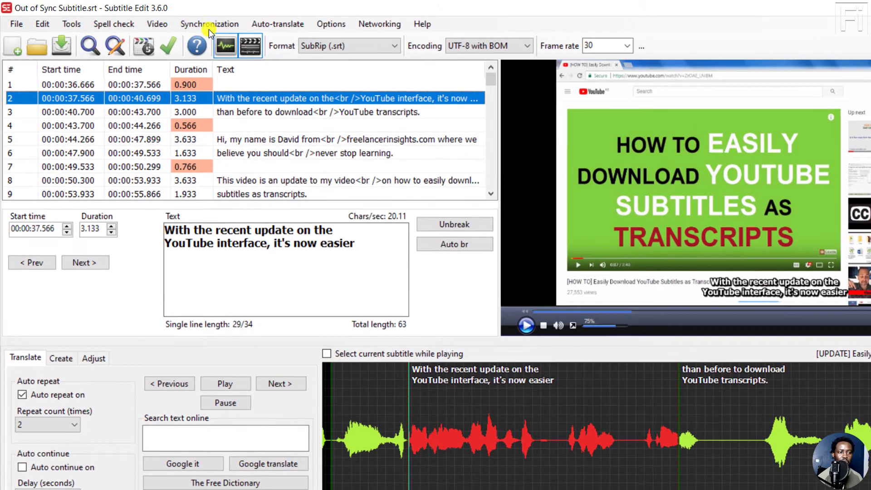
Step: Start Synchronization > Point sync via other subtitle using 'In Sync Subtitle' as the reference file
{"action": "left_click", "coordinate": [209, 27]}
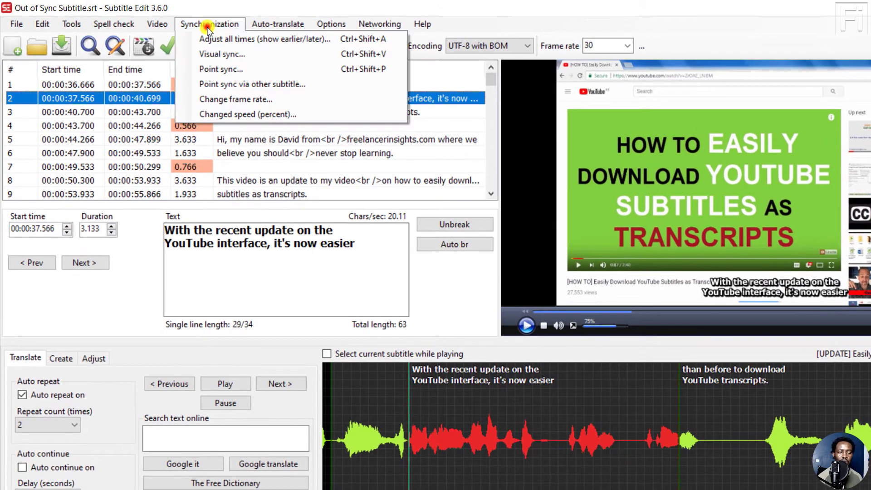
{"action": "left_click", "coordinate": [237, 84]}
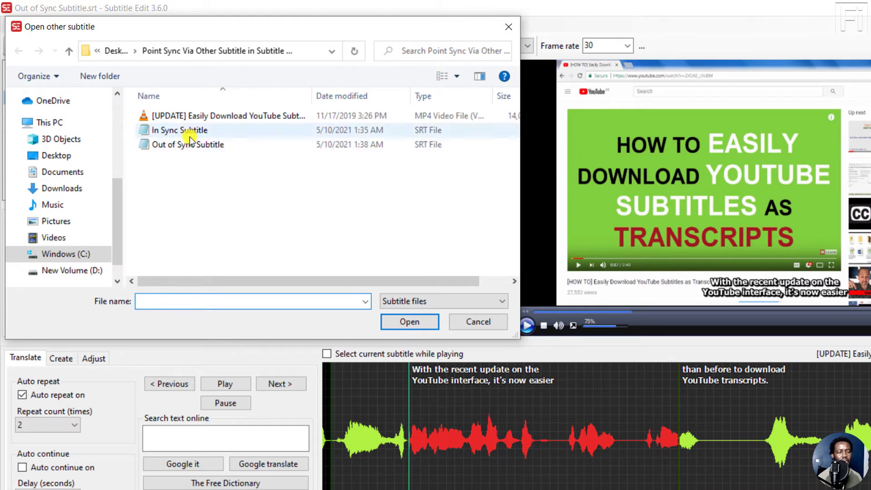
{"action": "left_click", "coordinate": [176, 131]}
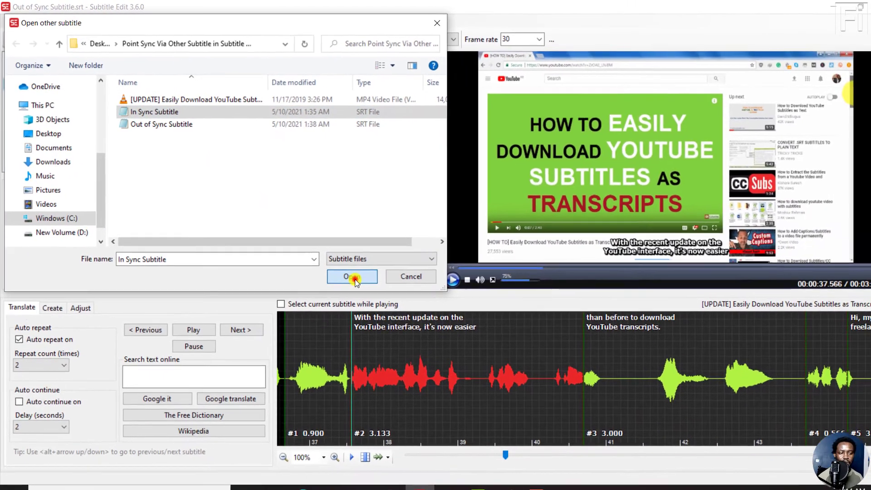
{"action": "left_click", "coordinate": [408, 320]}
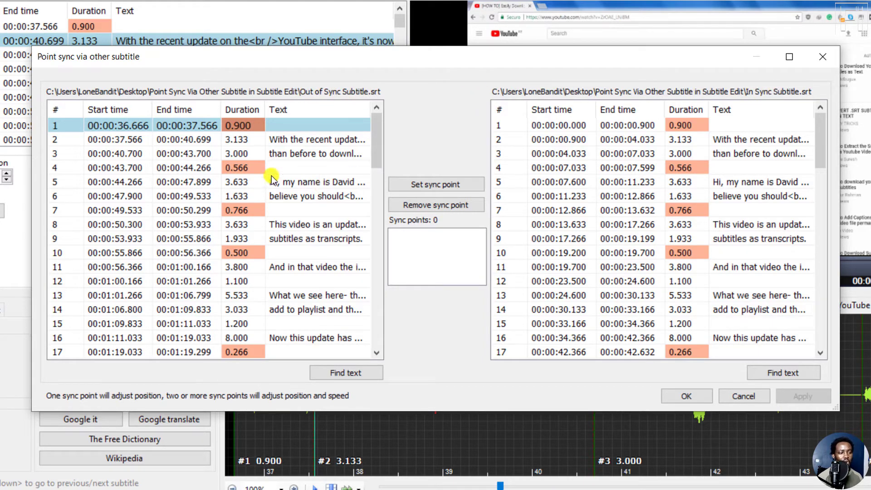
Step: Set a sync point pairing line 1 of both files at 00:00:00,000, then select out-of-sync line 72
{"action": "left_click", "coordinate": [65, 123]}
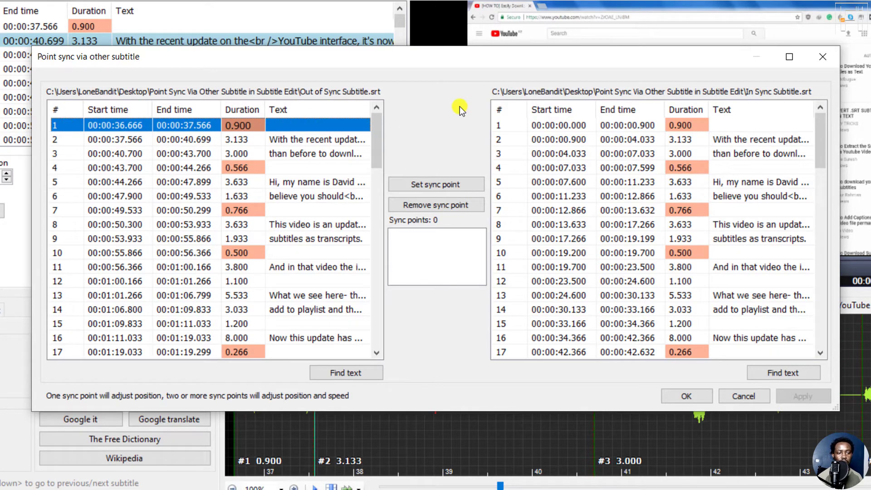
{"action": "left_click", "coordinate": [740, 125]}
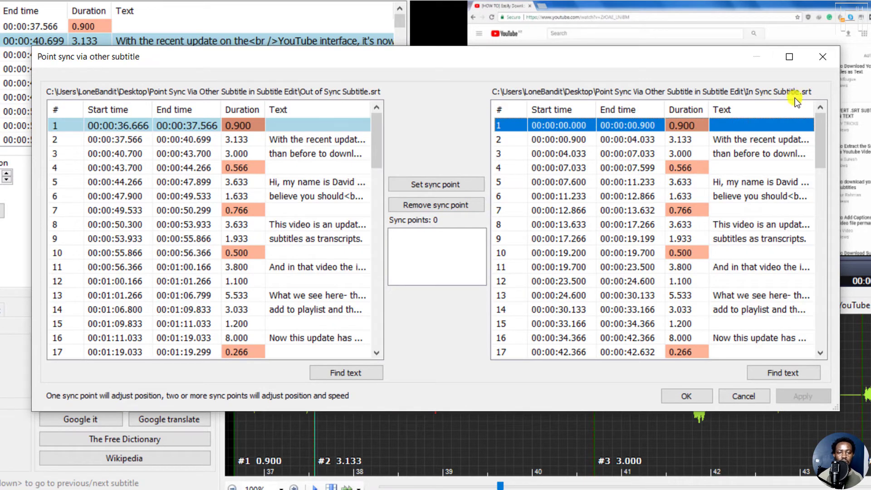
{"action": "left_click", "coordinate": [428, 186]}
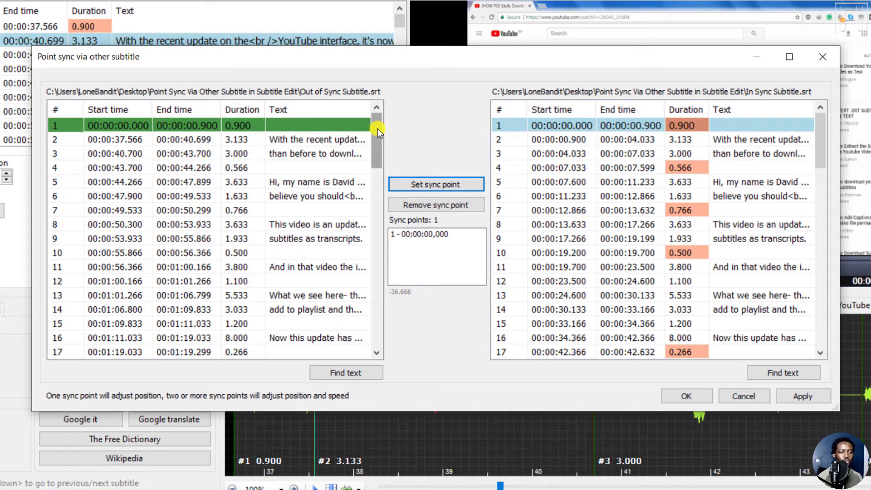
{"action": "left_click_drag", "start_coordinate": [377, 129], "coordinate": [372, 329]}
{"action": "left_click", "coordinate": [121, 348]}
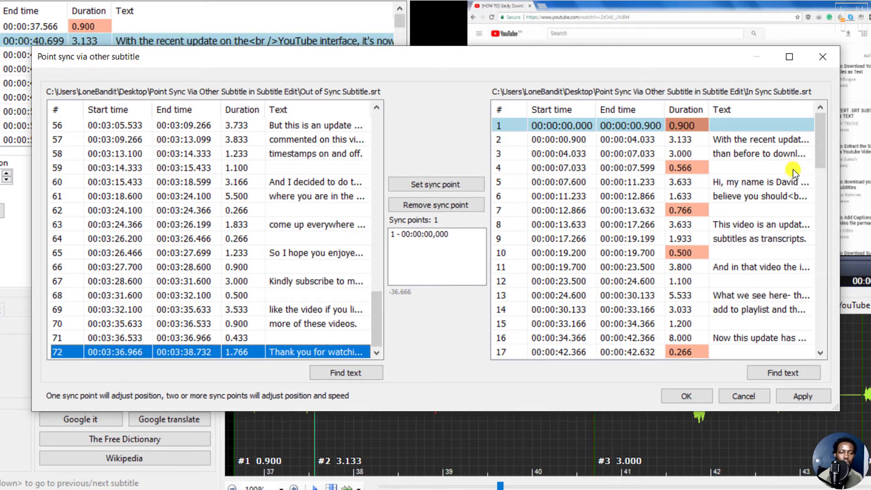
Step: Pair in-sync line 72 with out-of-sync line 72 as a second sync point at 00:03:00,300
{"action": "left_click_drag", "start_coordinate": [821, 132], "coordinate": [820, 319]}
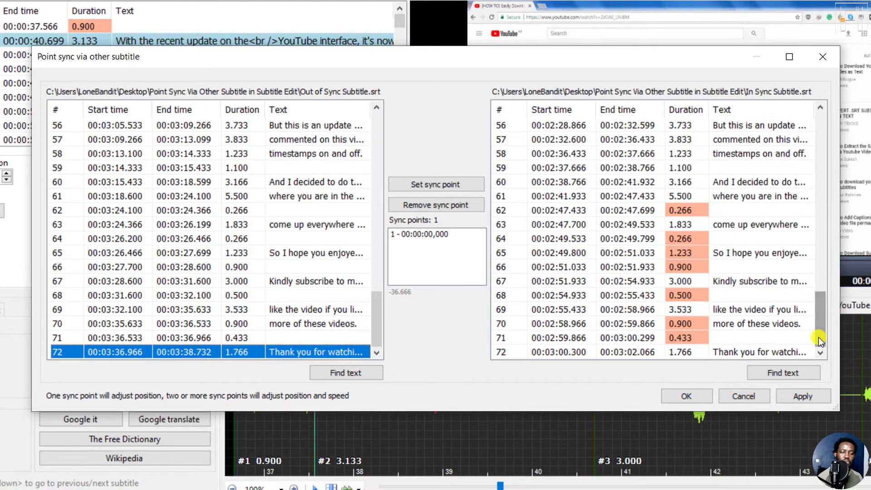
{"action": "left_click", "coordinate": [590, 353]}
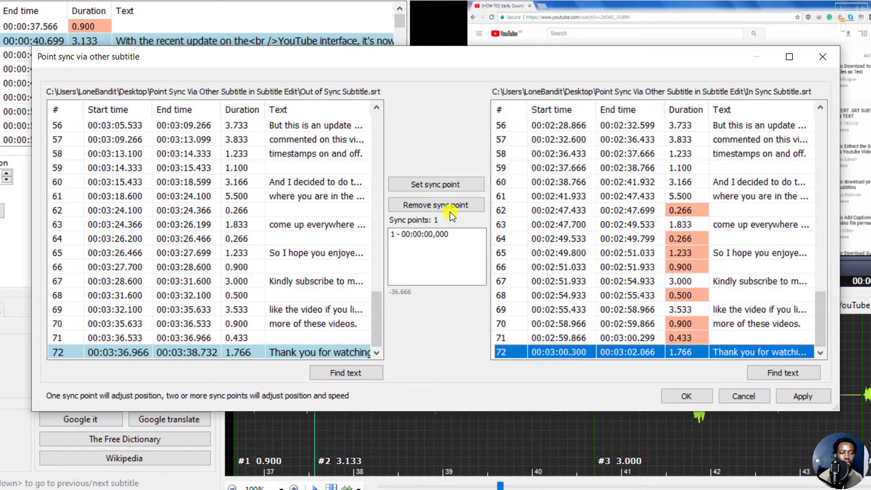
{"action": "left_click", "coordinate": [437, 185]}
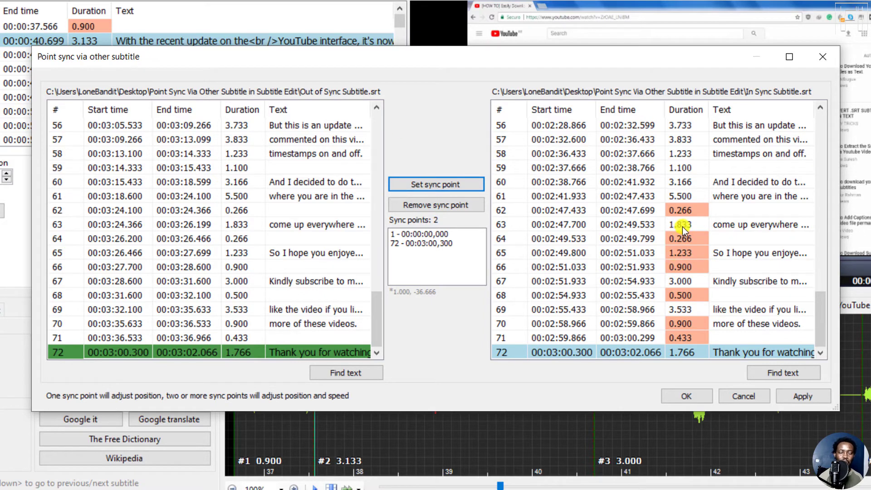
Step: Apply the two sync points and compare lines 1–3 across both subtitle lists
{"action": "left_click", "coordinate": [803, 396]}
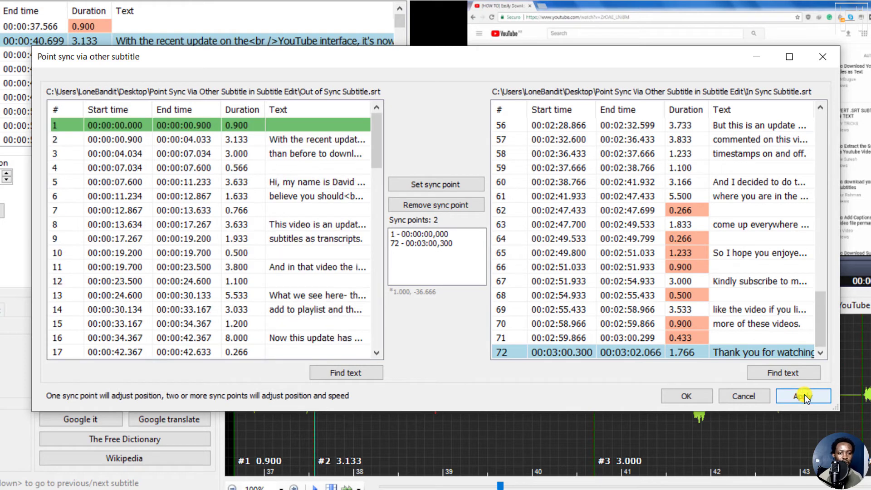
{"action": "left_click_drag", "start_coordinate": [823, 325], "coordinate": [827, 124]}
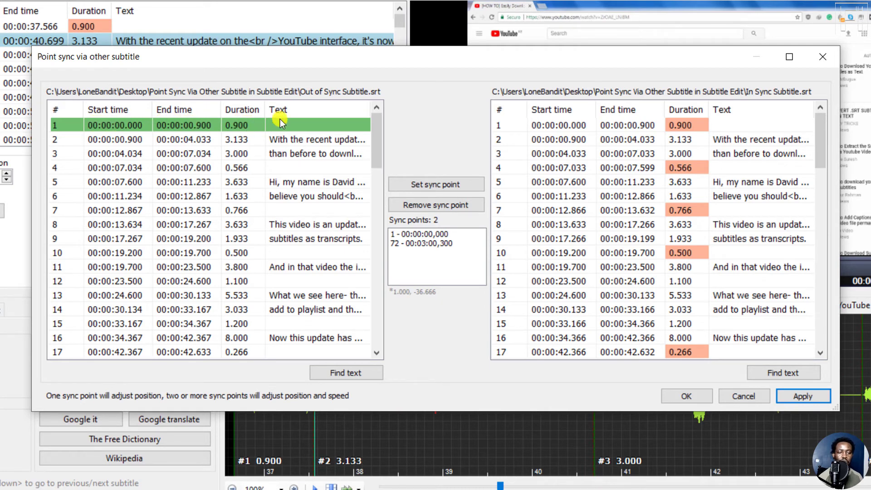
{"action": "left_click", "coordinate": [576, 124]}
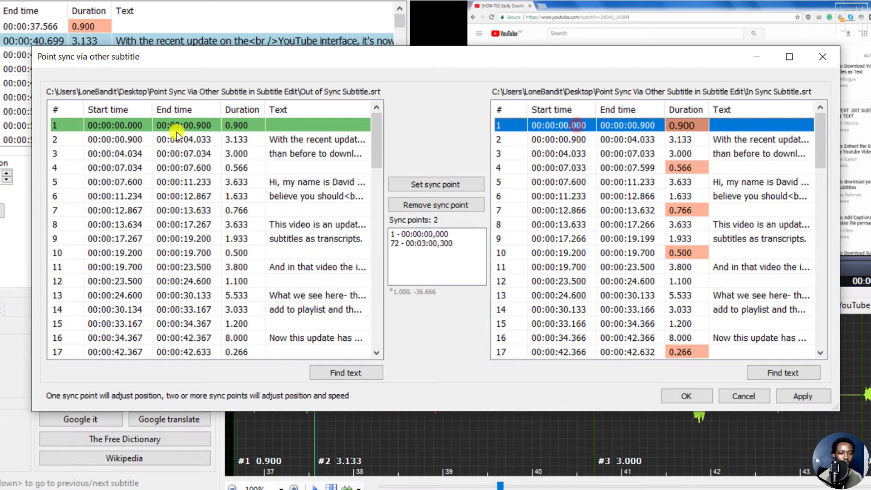
{"action": "left_click", "coordinate": [107, 140]}
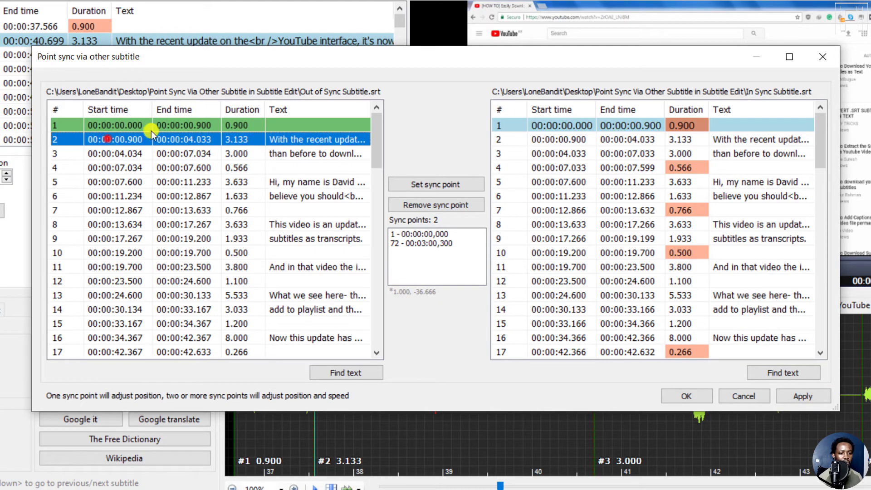
{"action": "left_click", "coordinate": [632, 140]}
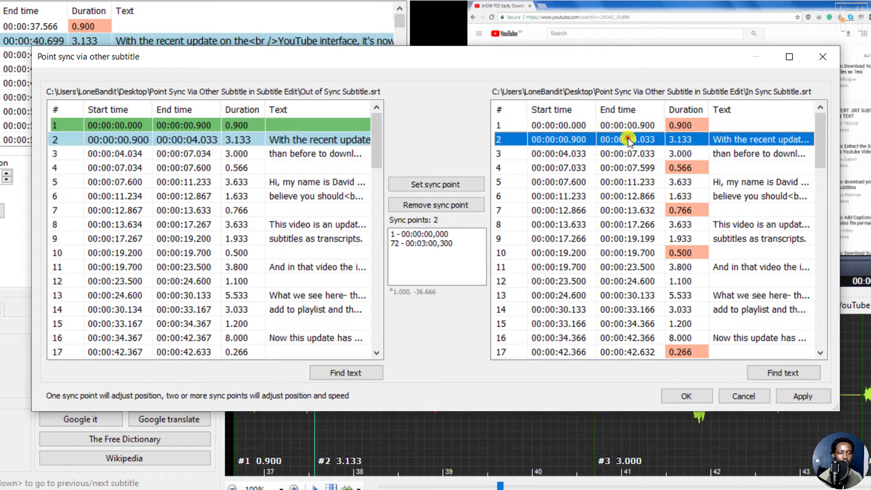
{"action": "left_click", "coordinate": [150, 150]}
{"action": "left_click", "coordinate": [597, 155]}
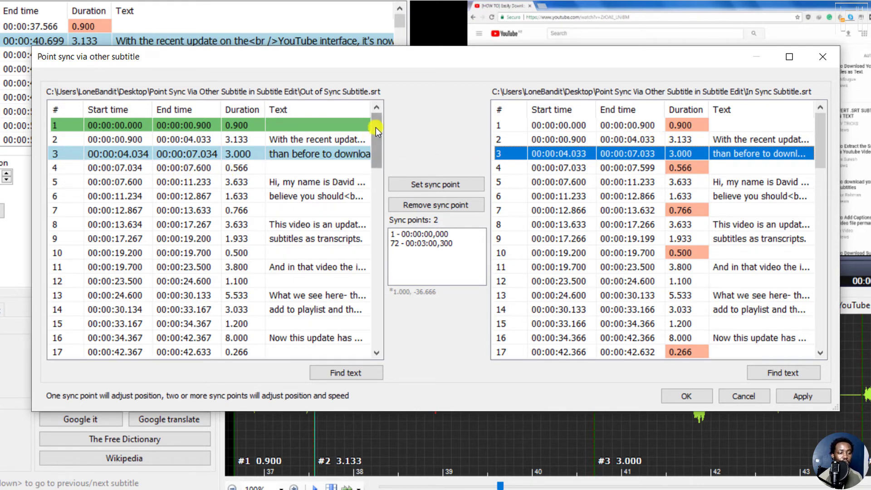
Step: Check lines 70 and 71 at the end of both lists to confirm matching timings
{"action": "left_click_drag", "start_coordinate": [376, 127], "coordinate": [378, 328]}
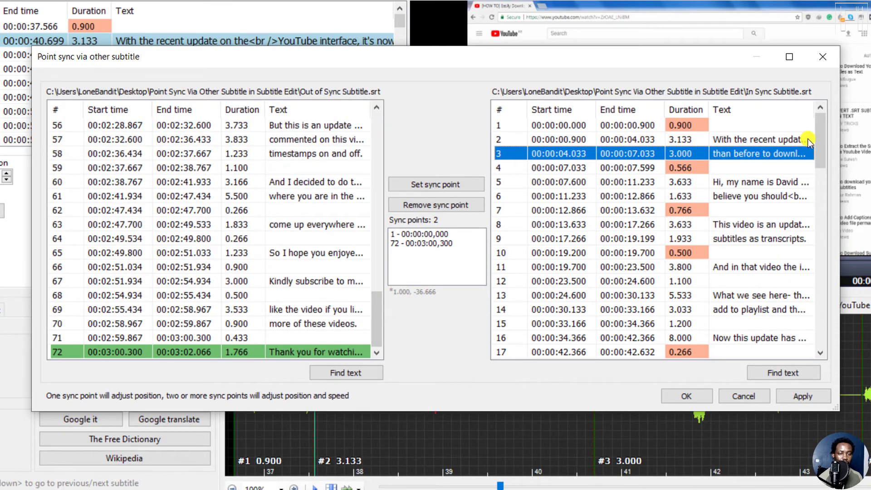
{"action": "left_click_drag", "start_coordinate": [823, 127], "coordinate": [820, 342]}
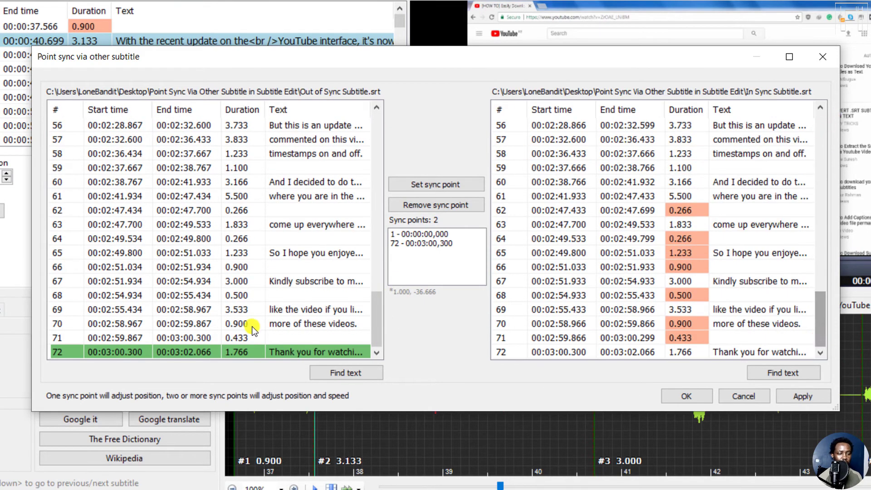
{"action": "left_click", "coordinate": [124, 340]}
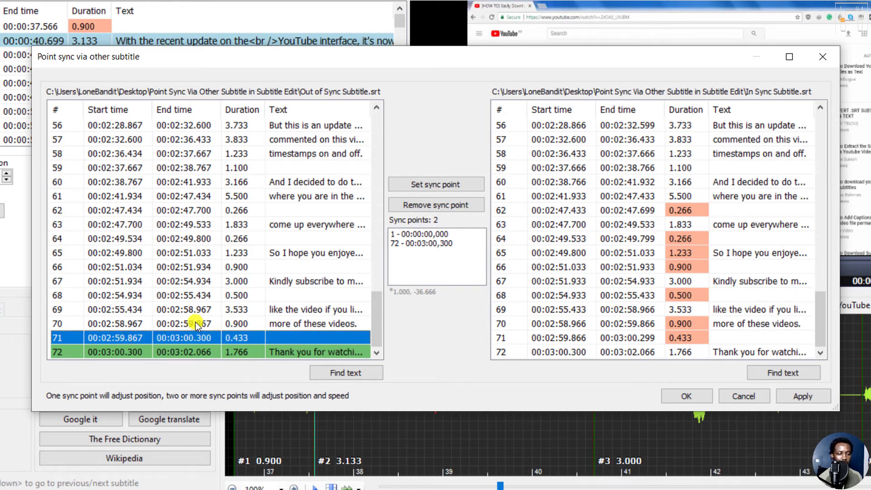
{"action": "left_click", "coordinate": [147, 325]}
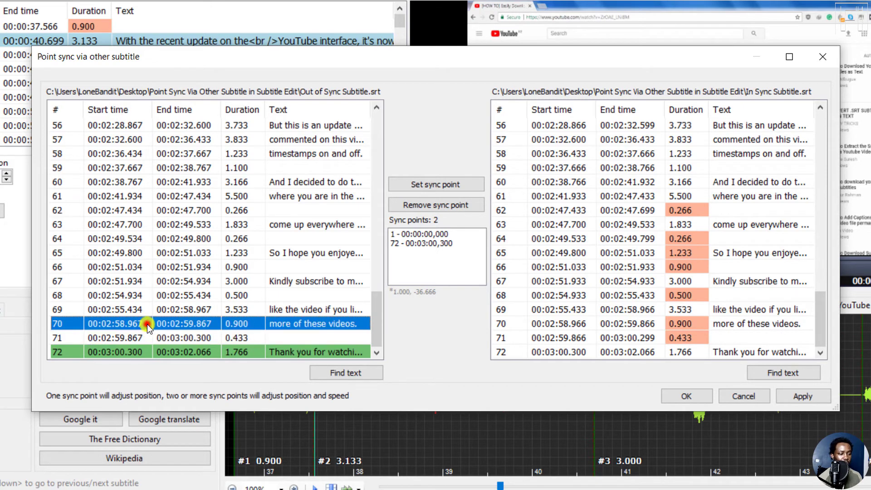
{"action": "left_click", "coordinate": [637, 324]}
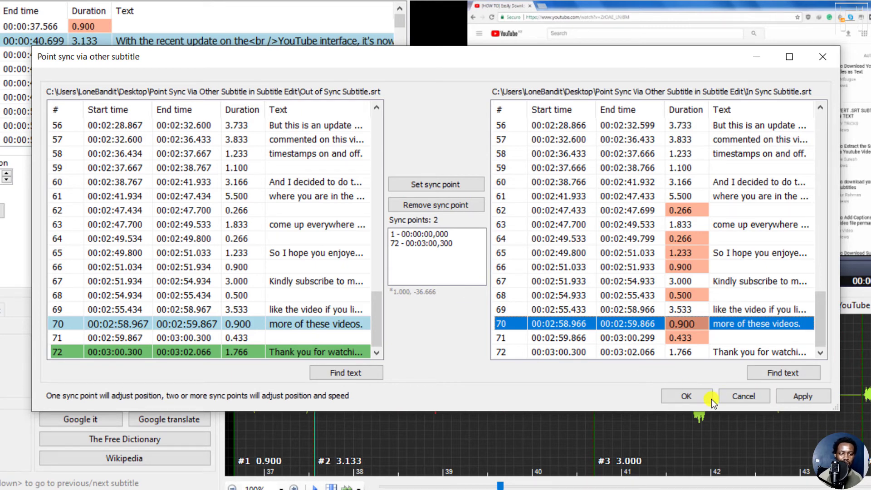
Step: Confirm the point sync, check retimed line 1, cancel a Save as, and open Synchronization
{"action": "left_click", "coordinate": [695, 398]}
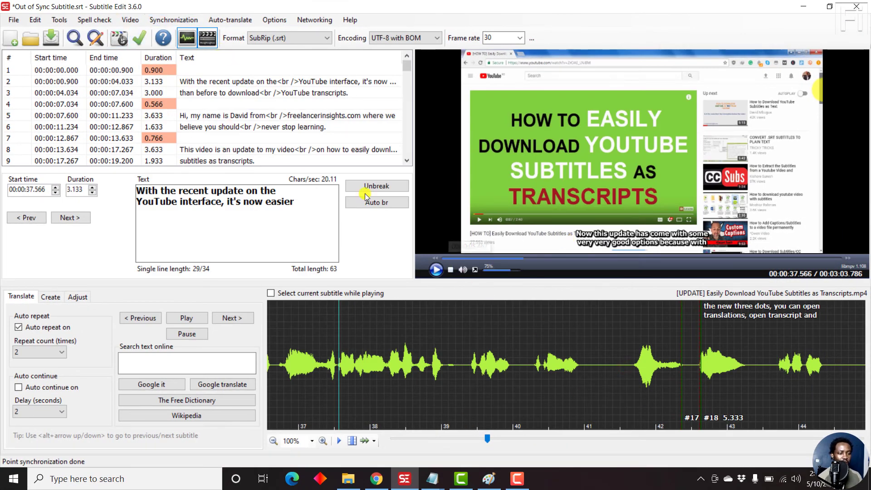
{"action": "left_click", "coordinate": [203, 69]}
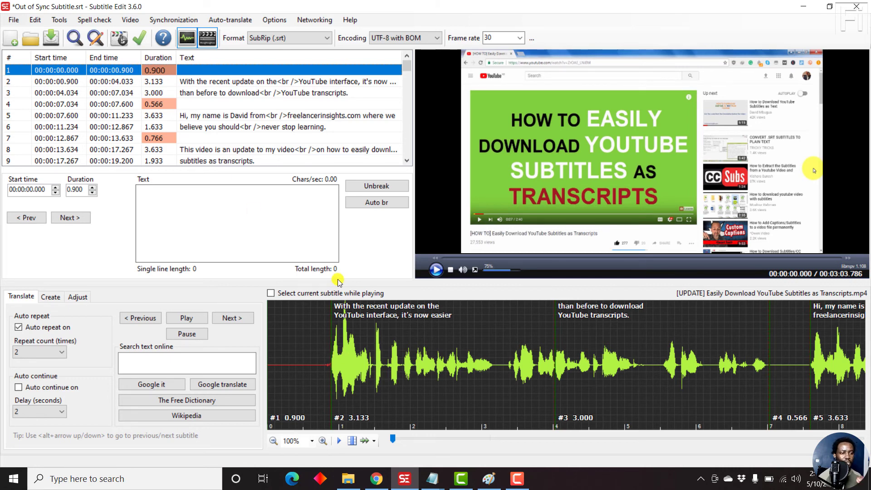
{"action": "left_click", "coordinate": [20, 21]}
{"action": "left_click", "coordinate": [41, 96]}
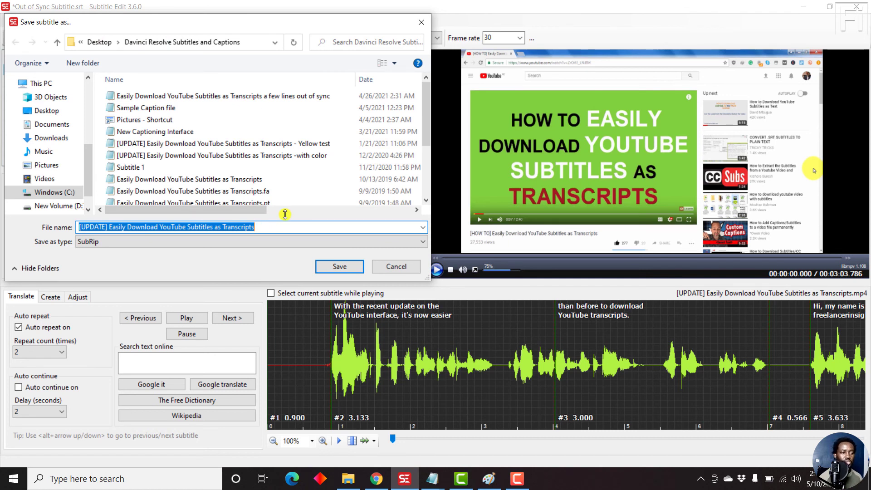
{"action": "left_click", "coordinate": [389, 268]}
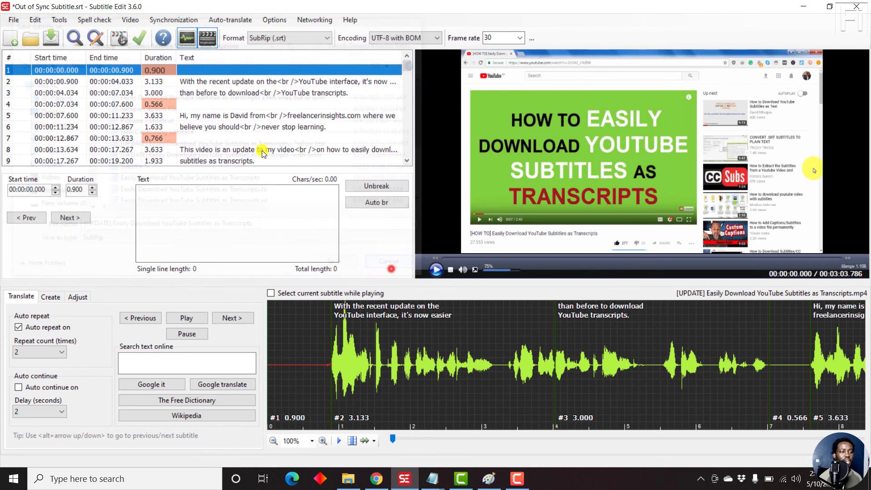
{"action": "left_click", "coordinate": [188, 21]}
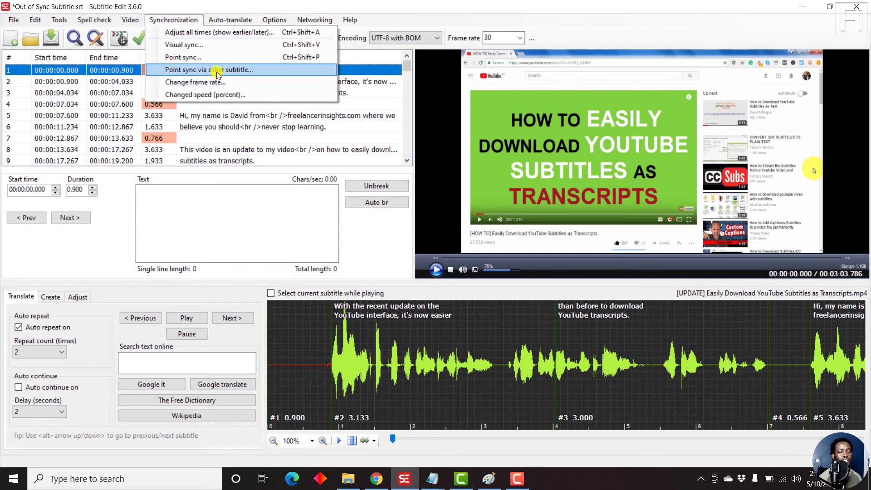